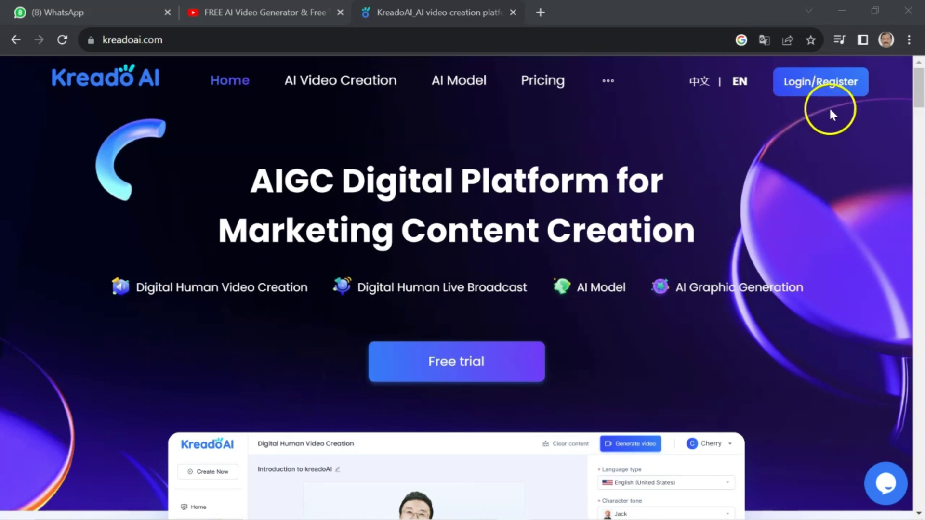
# Log in to Kreado AI through Login/Register using Sign in with Google.
pyautogui.click(833, 87)
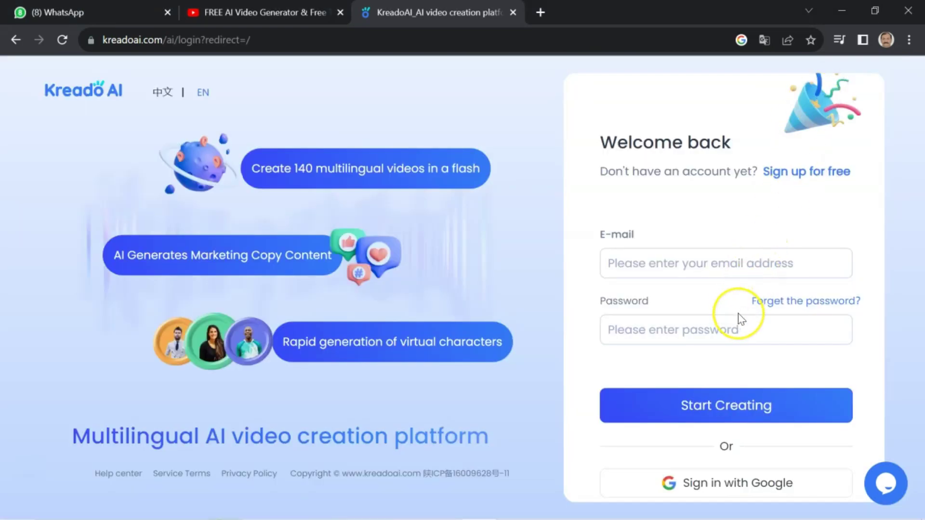
pyautogui.scroll(-1, 742, 320)
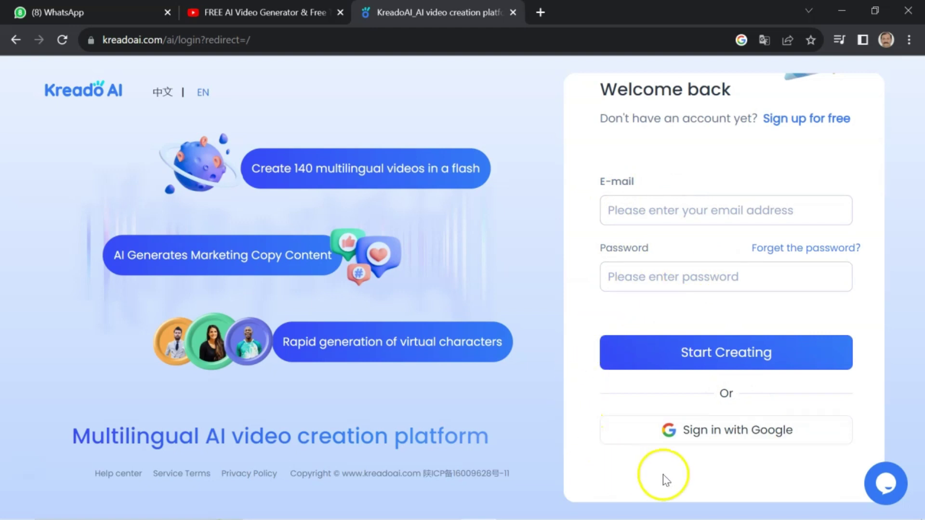
pyautogui.click(718, 428)
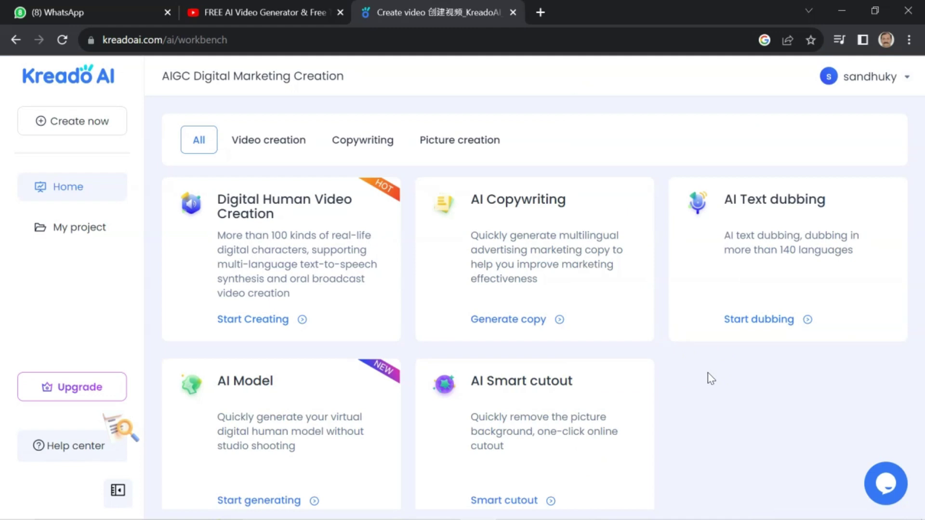
# Zoom the workbench page out to 90% with Ctrl+minus.
pyautogui.hotkey('ctrl', '-')
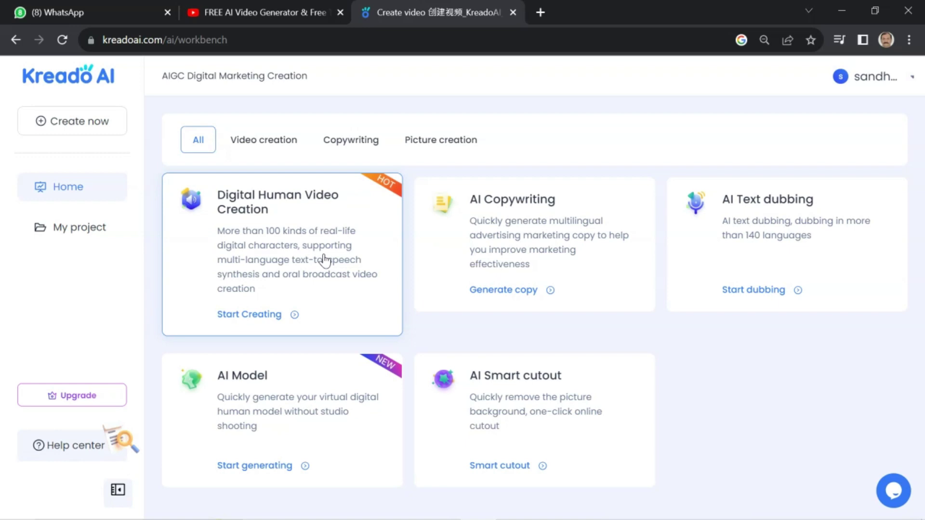
# Start a Digital Human Video Creation project and keep English (United States) as the language.
pyautogui.click(248, 313)
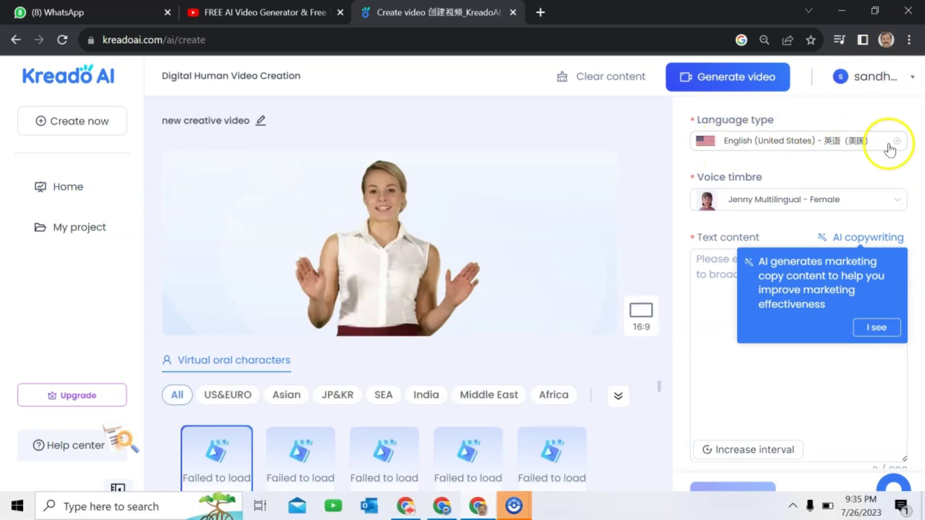
pyautogui.click(806, 144)
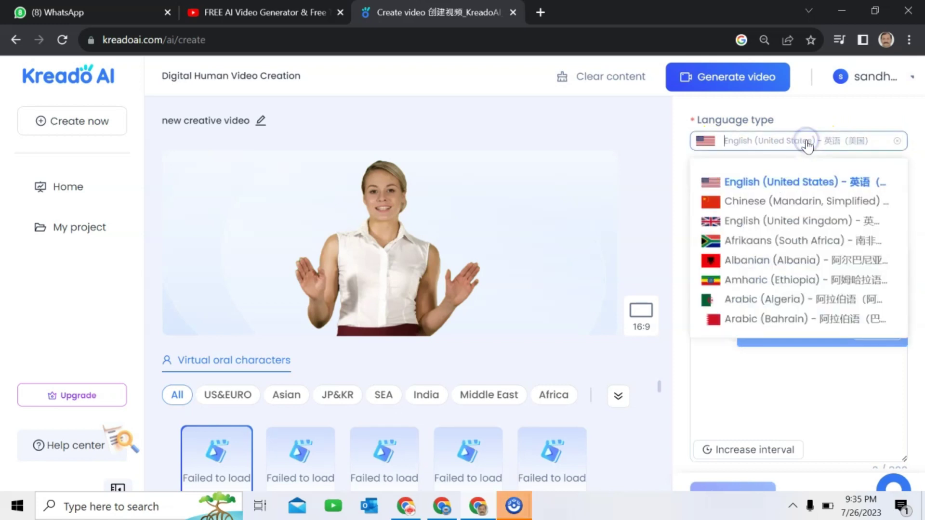
pyautogui.scroll(-2, 801, 239)
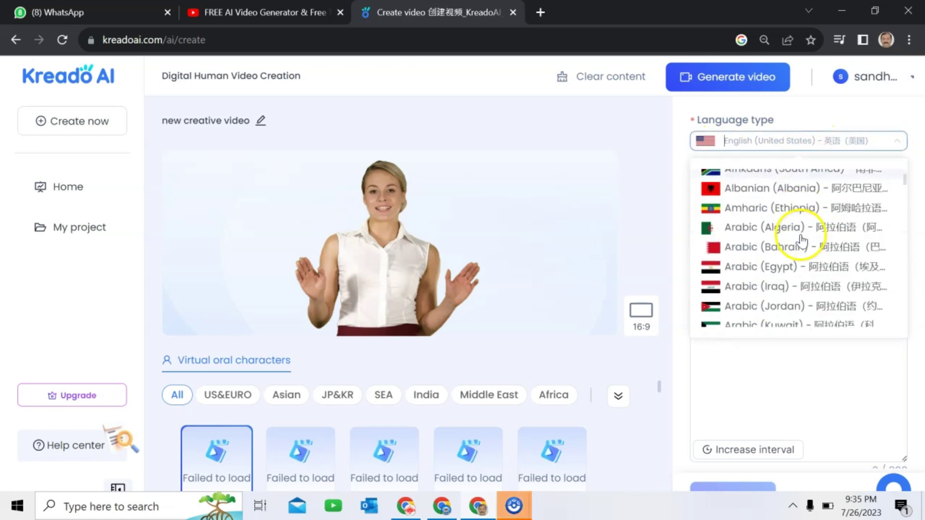
pyautogui.scroll(-2, 801, 237)
pyautogui.scroll(4, 799, 240)
pyautogui.click(767, 183)
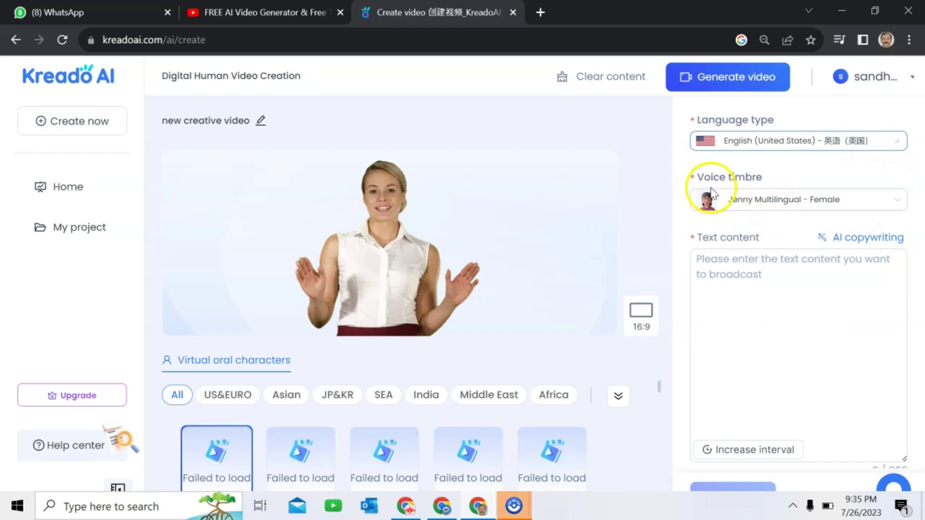
pyautogui.click(749, 197)
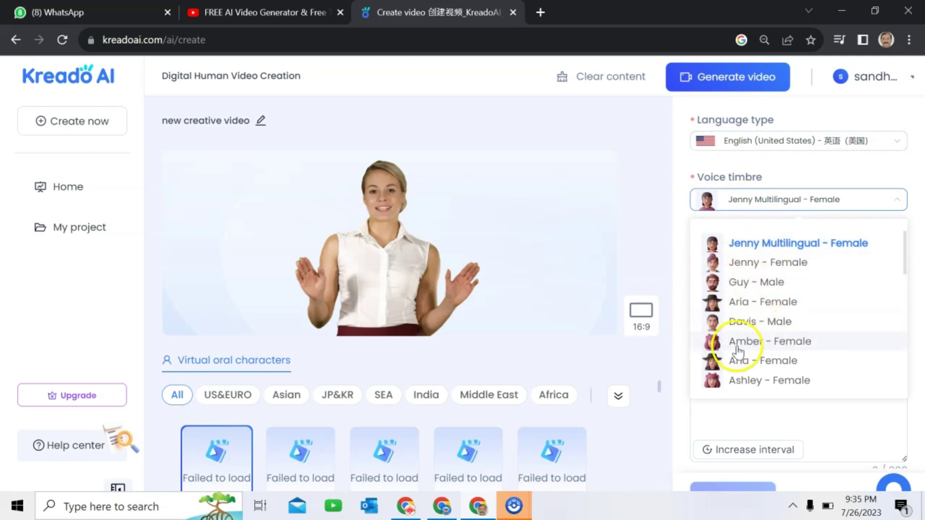
# Keep Jenny Multilingual - Female as the voice and dismiss the AI copywriting tip.
pyautogui.click(769, 247)
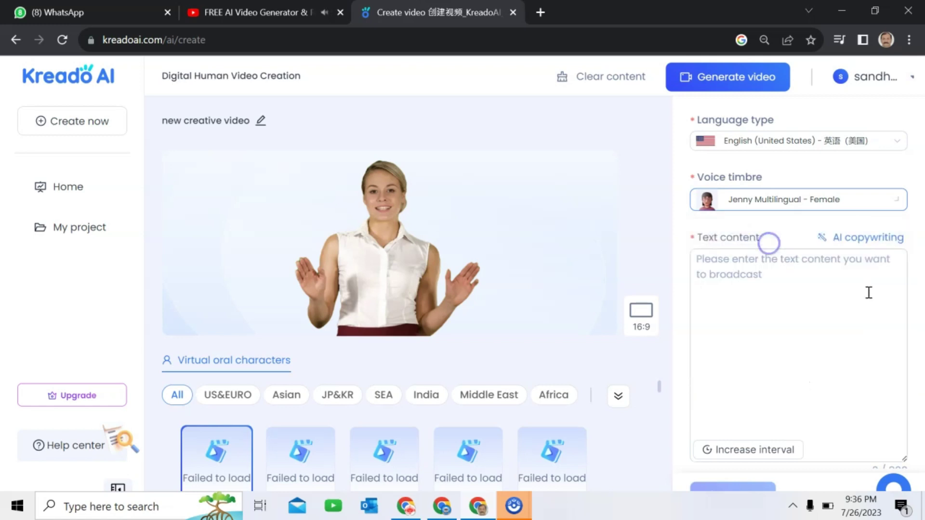
pyautogui.click(861, 242)
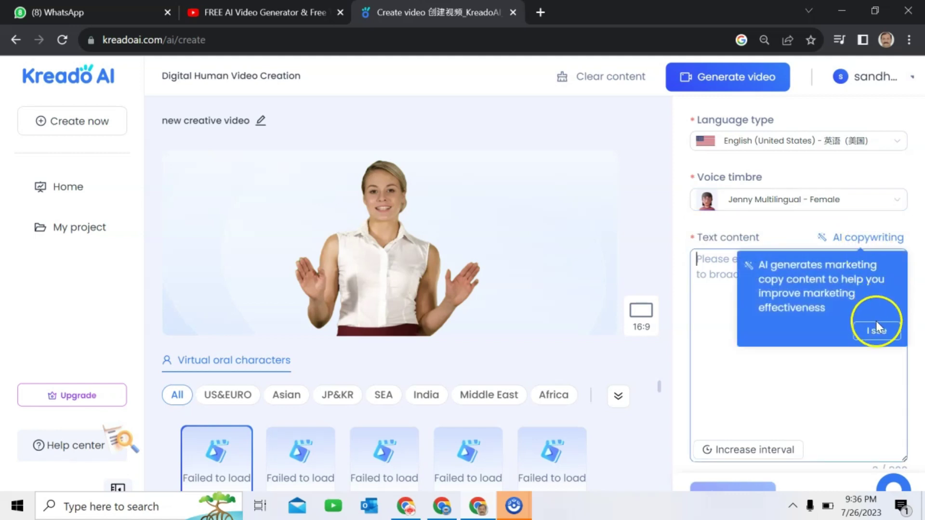
pyautogui.click(731, 291)
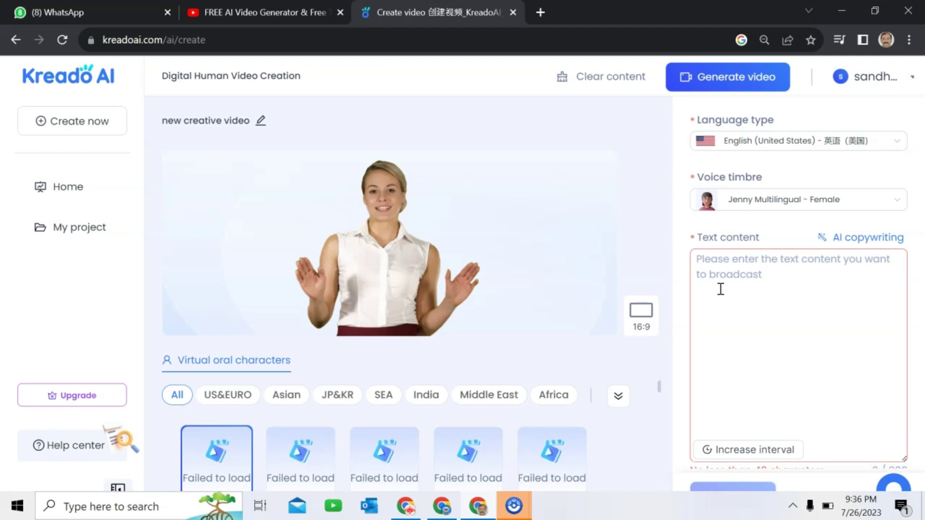
# Paste the 276-character YouTube like-and-subscribe script into Text content and audition it.
pyautogui.write('If you found this video helpful, make sure to give it a thumbs up, subscribe to our channel, and click the notification bell, so you never miss an update. And remember, the key to success on YouTube lies in your passion, dedication, and the value you provide to your audience.')
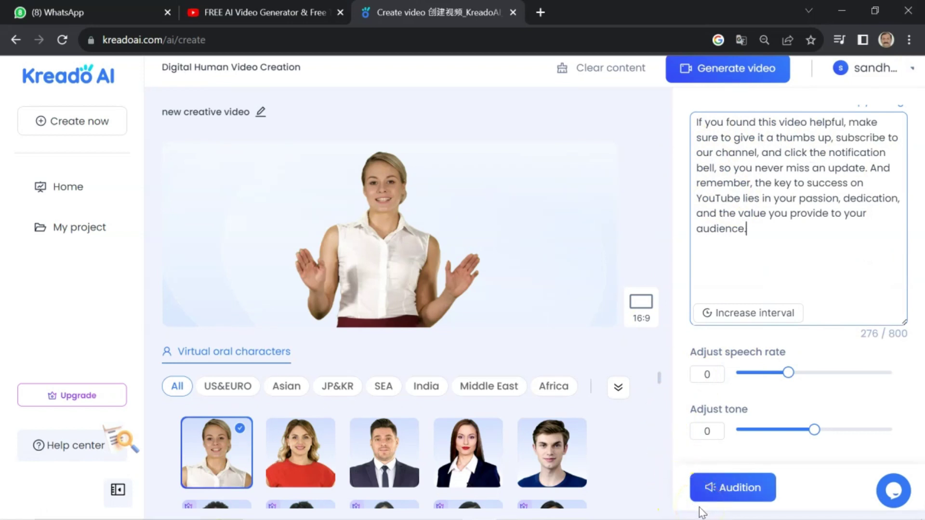
pyautogui.click(729, 489)
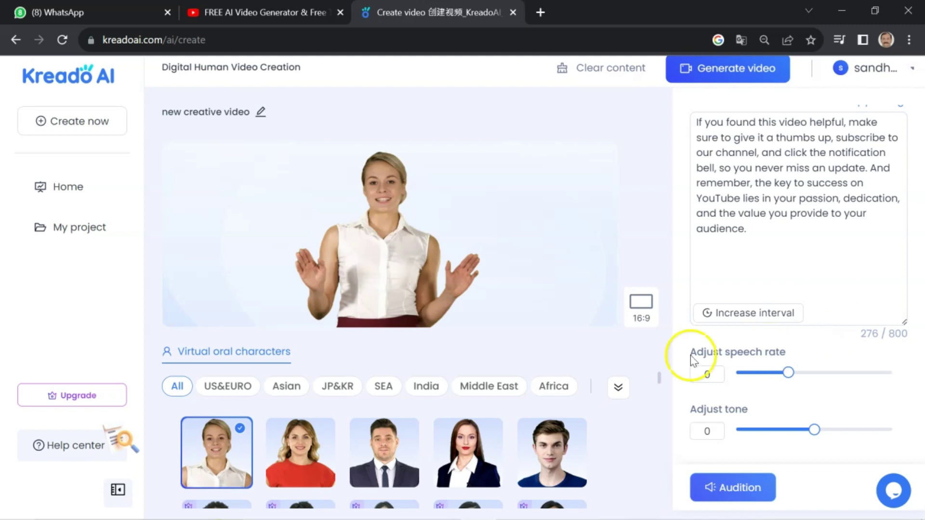
pyautogui.scroll(-2, 440, 423)
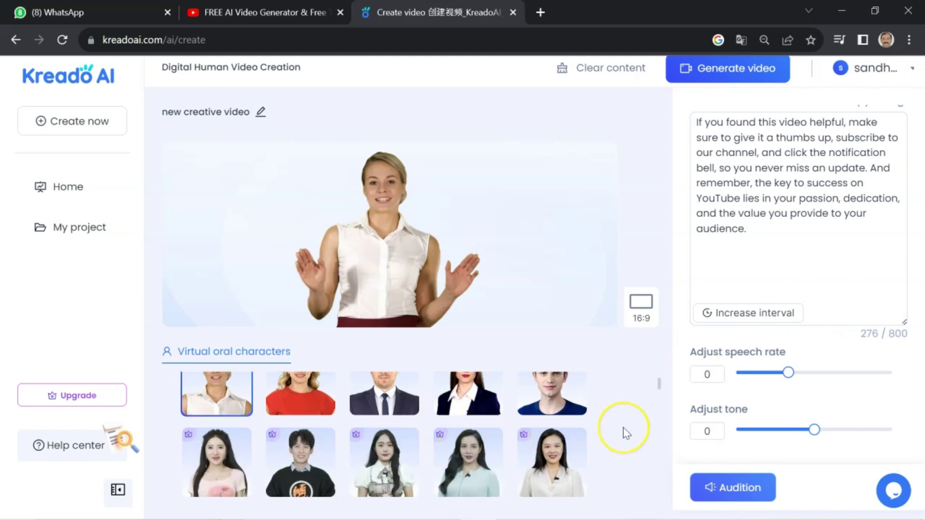
pyautogui.hotkey('ctrl', '-')
pyautogui.hotkey('ctrl', '-')
pyautogui.hotkey('ctrl', '-')
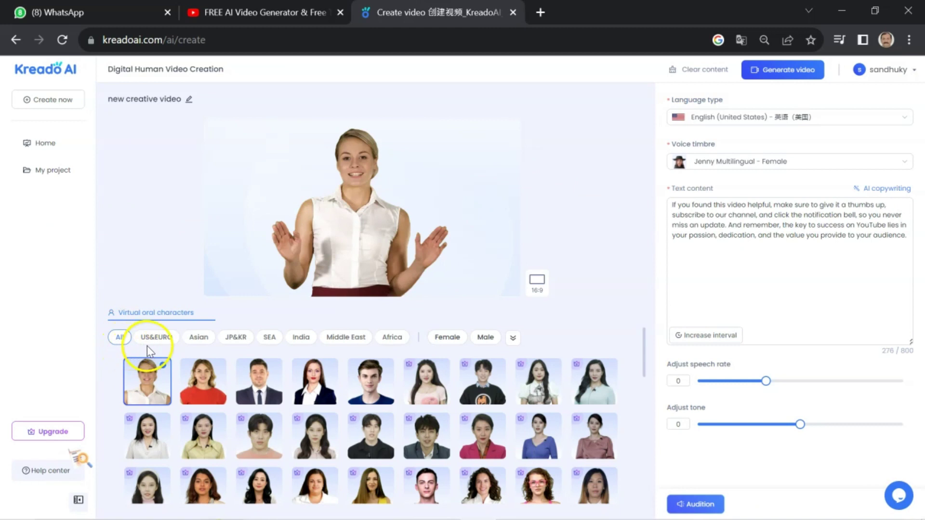
# Browse Asian, JP&KR, India, Middle East and Africa presenters, then pick the first US&EURO woman.
pyautogui.click(200, 337)
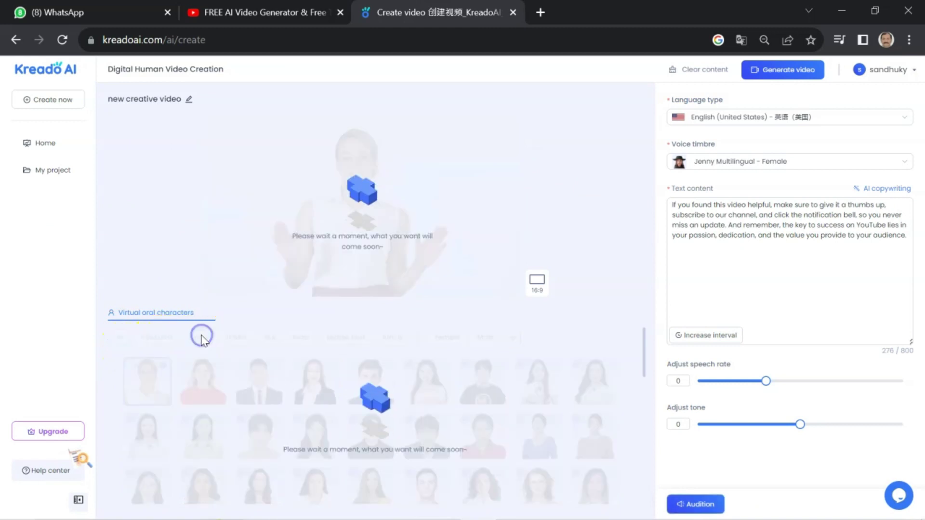
pyautogui.click(238, 337)
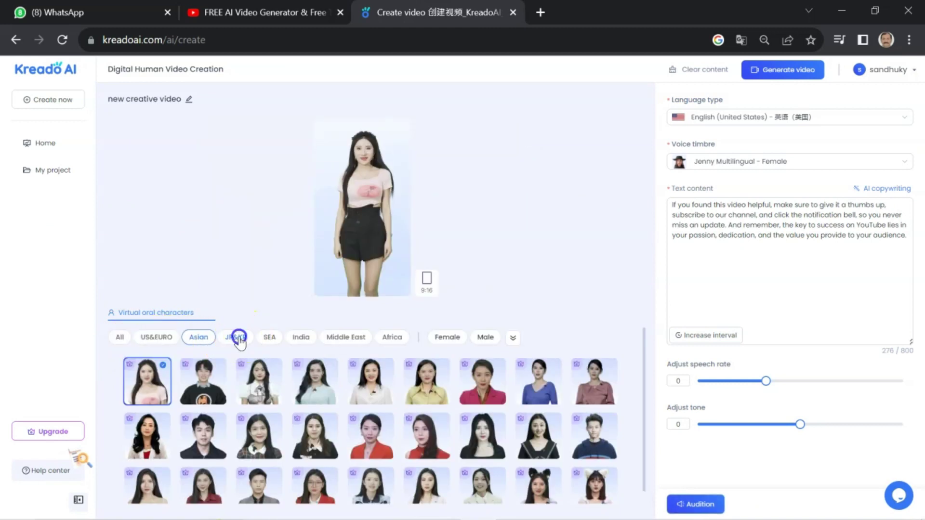
pyautogui.click(301, 339)
pyautogui.click(354, 336)
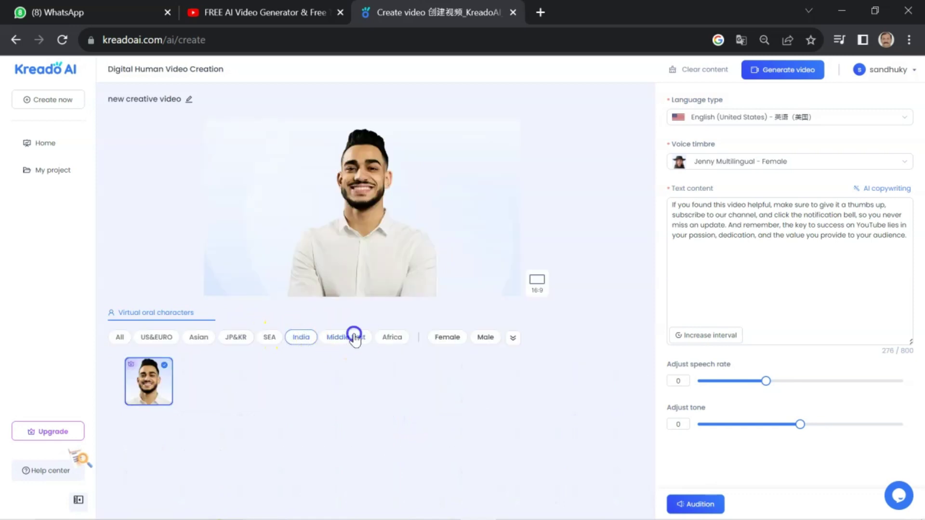
pyautogui.click(391, 338)
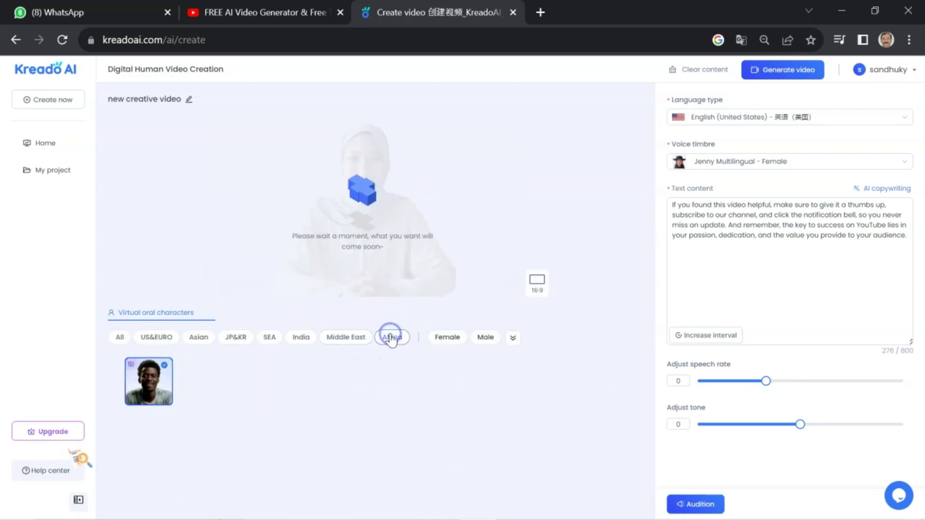
pyautogui.click(155, 338)
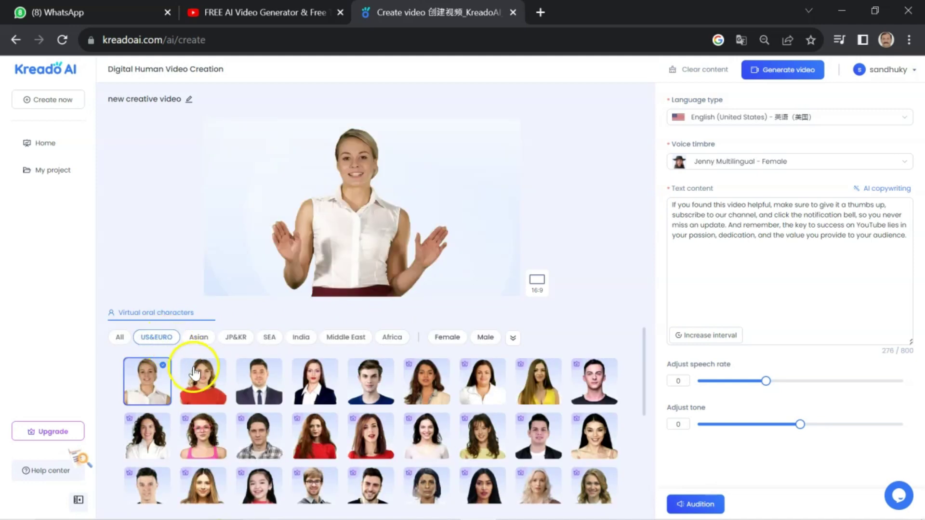
pyautogui.click(141, 381)
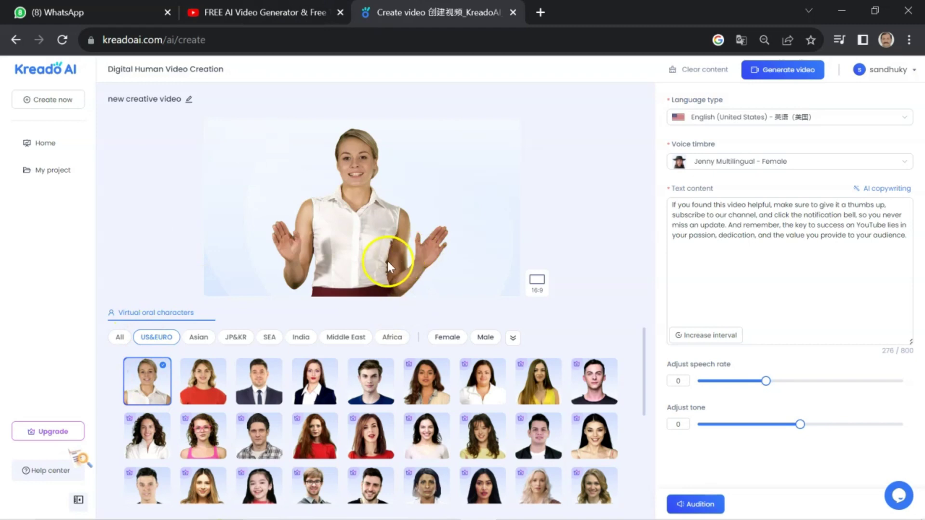
# Generate the 14-second presenter video, play and pause it in My project, then close its details.
pyautogui.click(785, 74)
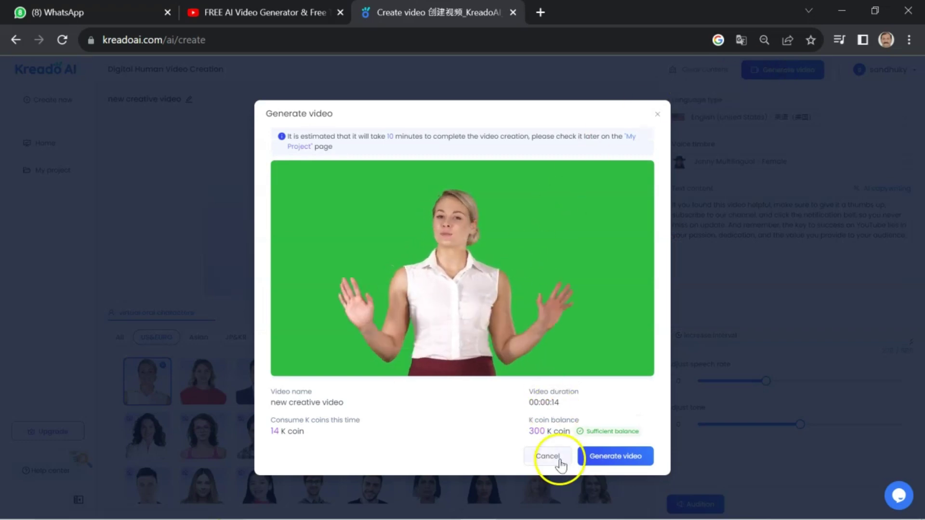
pyautogui.click(620, 460)
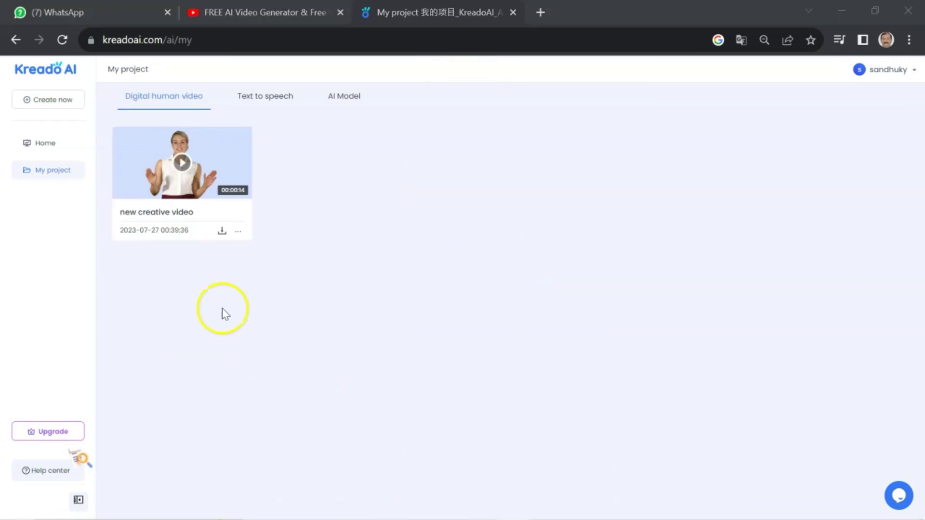
pyautogui.click(182, 159)
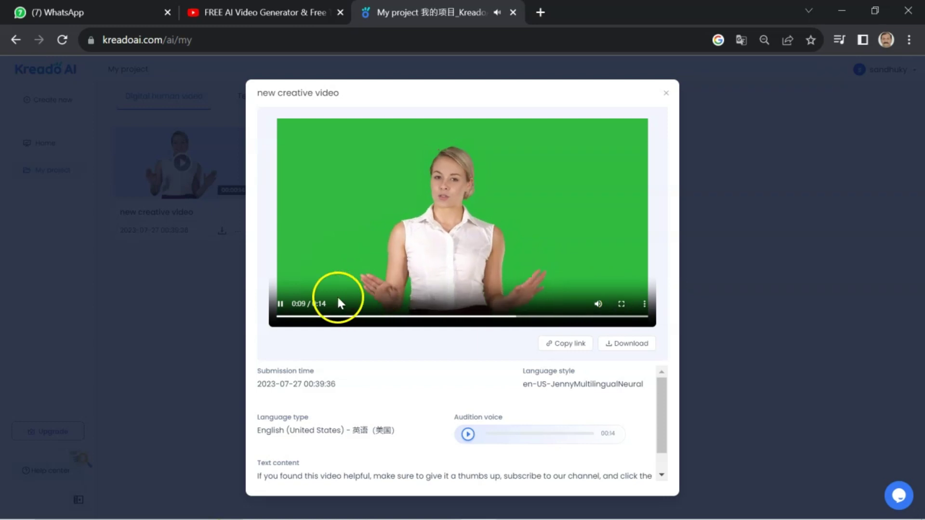
pyautogui.click(280, 303)
pyautogui.moveTo(605, 352)
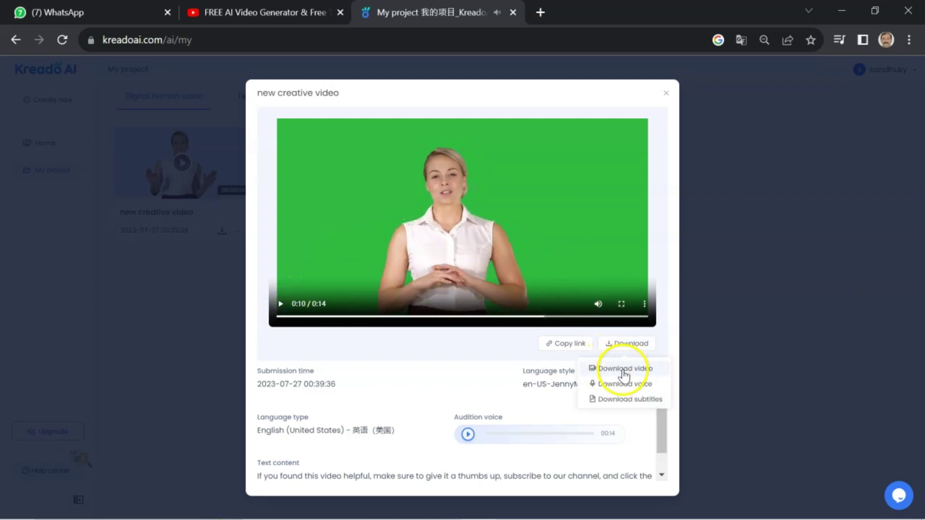
pyautogui.click(621, 400)
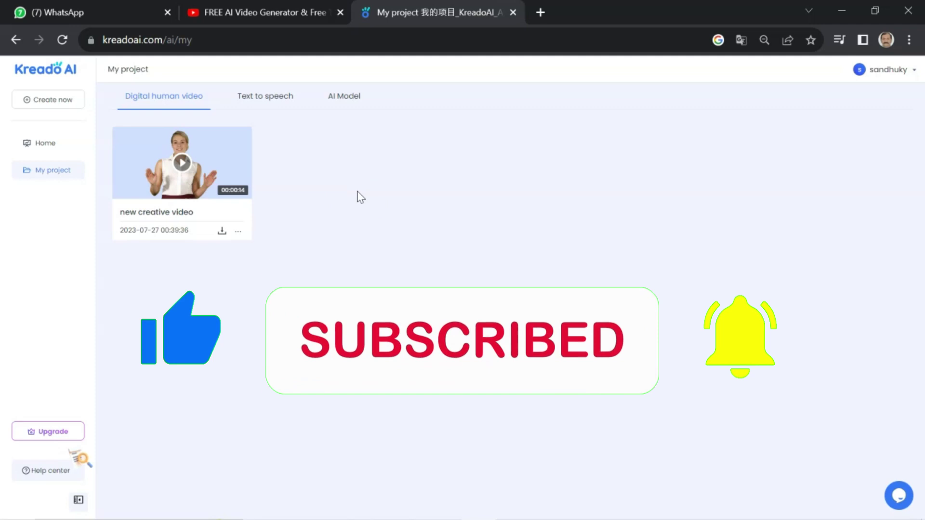
# Return to the home workbench and open the AI Copywriting tool.
pyautogui.click(139, 151)
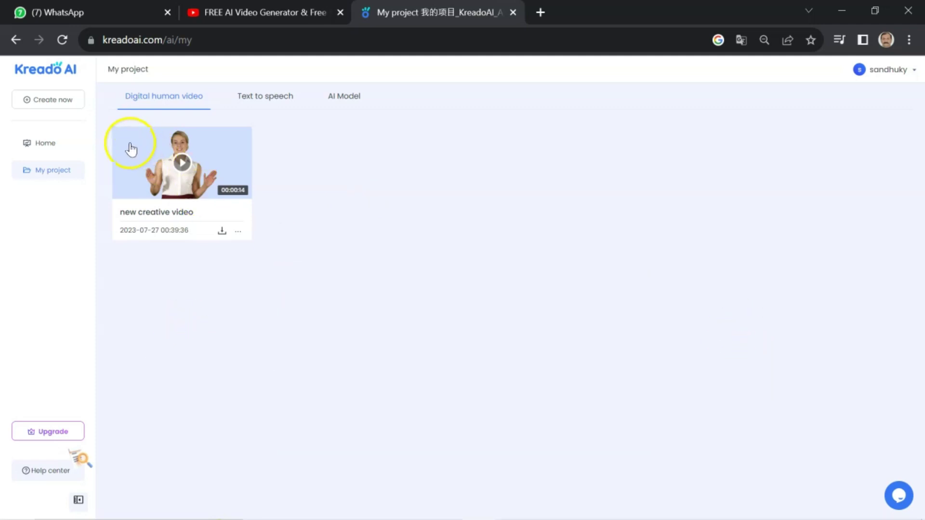
pyautogui.click(48, 143)
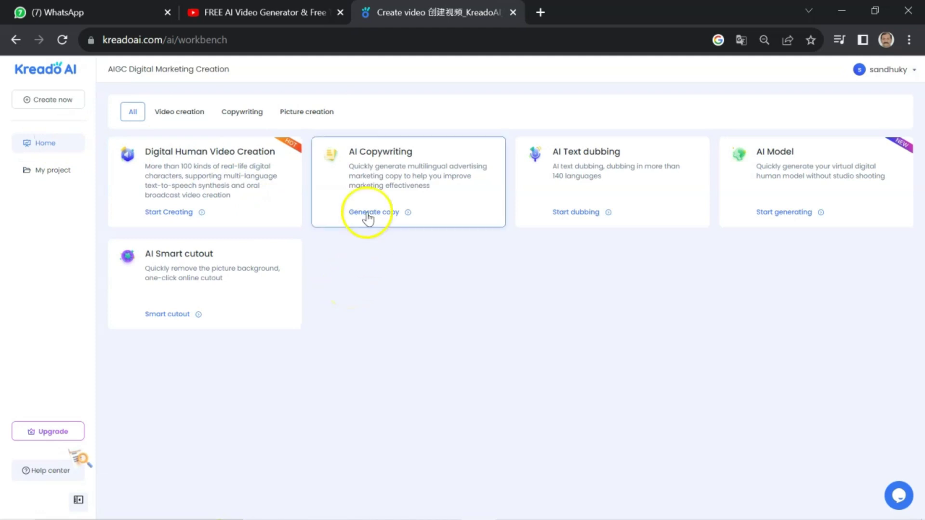
pyautogui.click(409, 157)
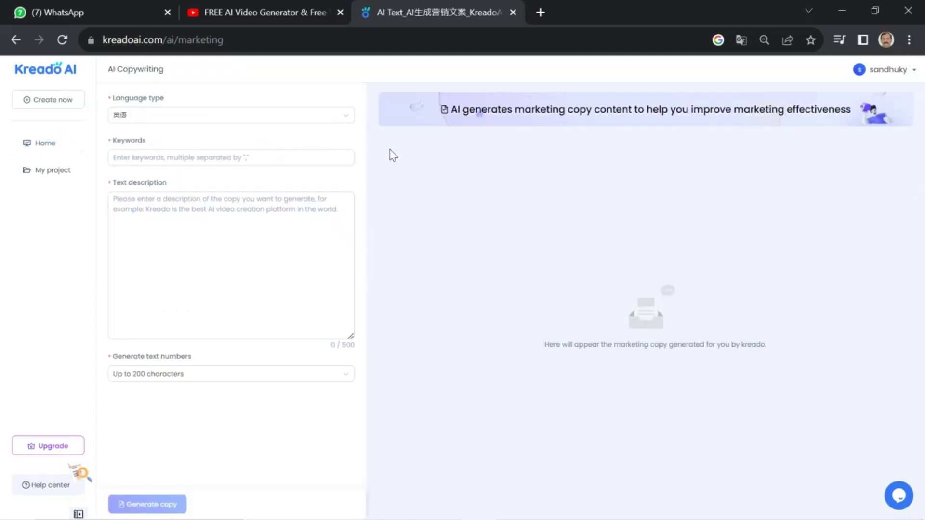
pyautogui.click(246, 164)
# Set copy language to English, keyword 'Human Resource Management' and description 'Define HRM'.
pyautogui.click(230, 120)
pyautogui.click(175, 165)
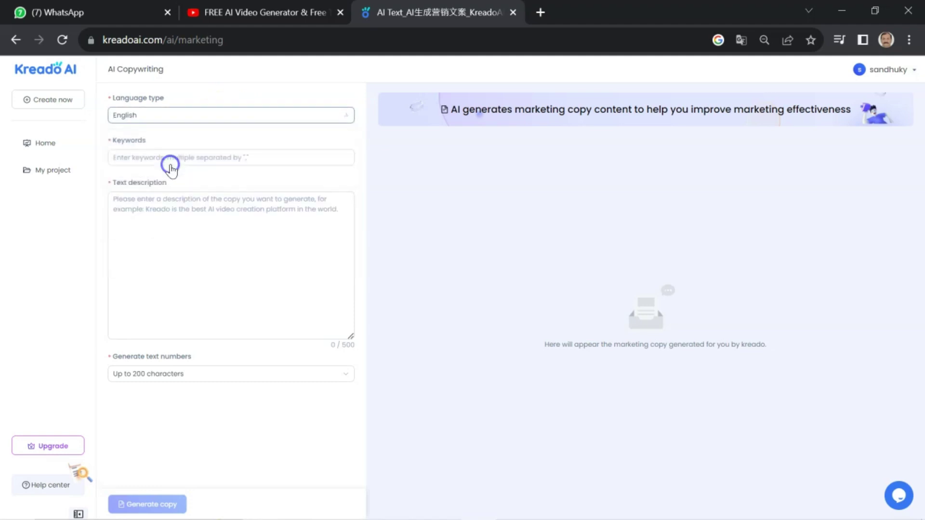
pyautogui.click(194, 158)
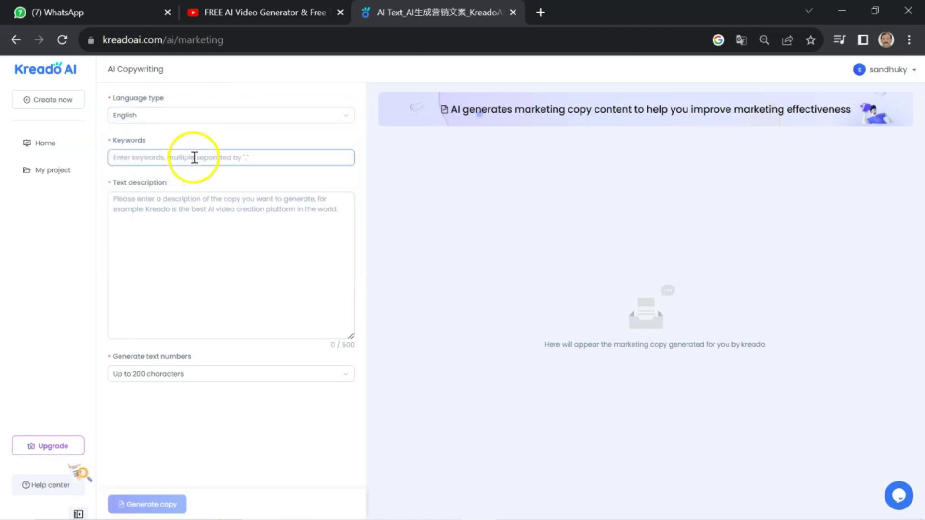
pyautogui.write('Human Resource Management')
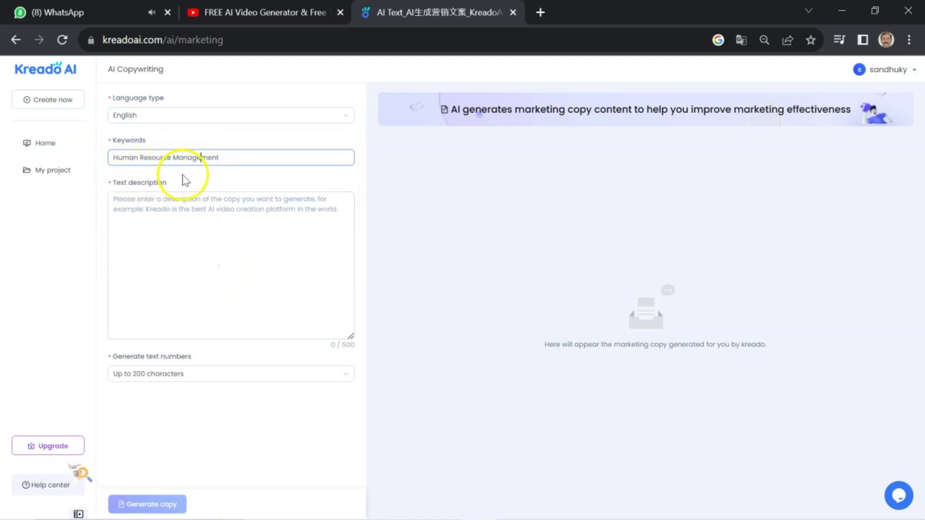
pyautogui.click(222, 274)
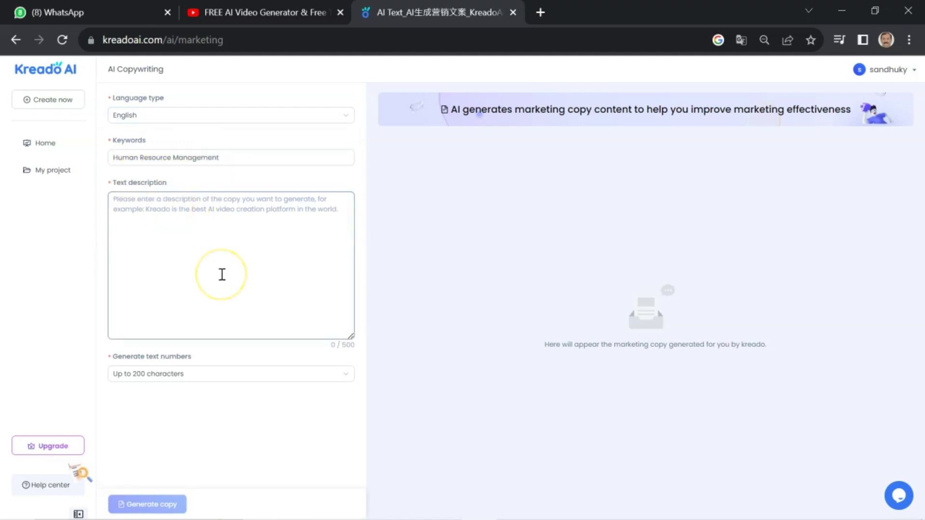
pyautogui.write('Define HRM')
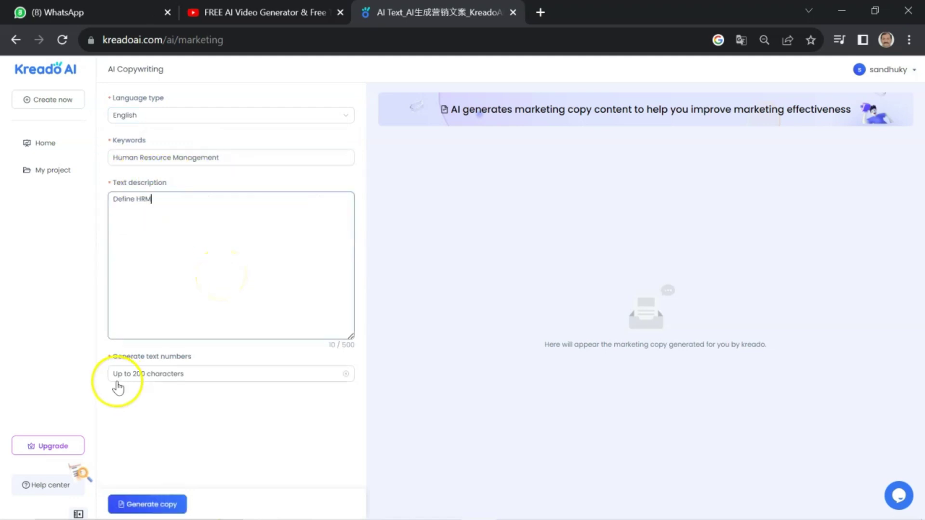
# Keep the length at up to 200 characters, generate the copy and copy the first result.
pyautogui.click(195, 375)
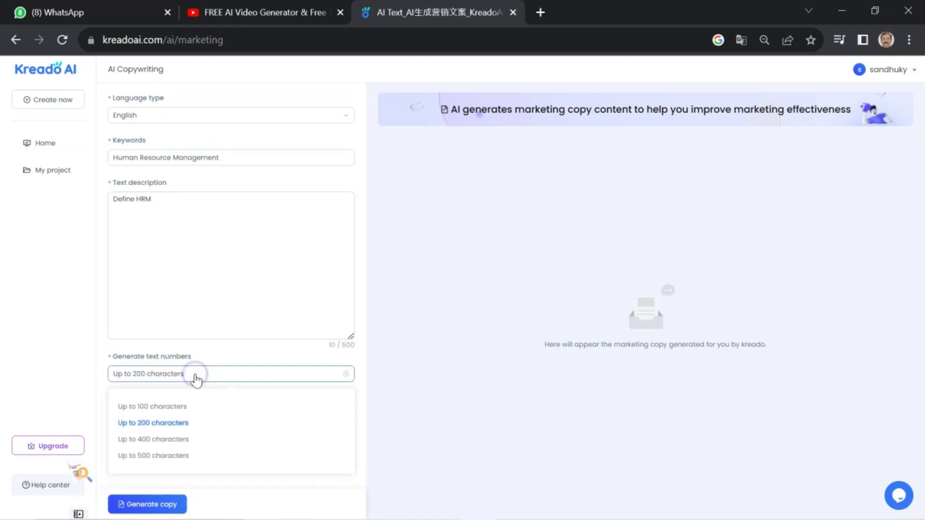
pyautogui.click(169, 423)
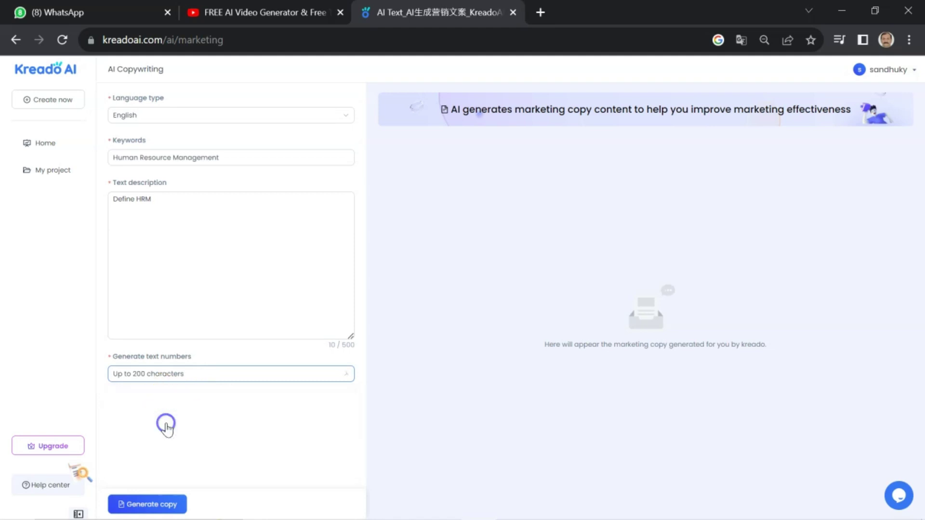
pyautogui.click(147, 506)
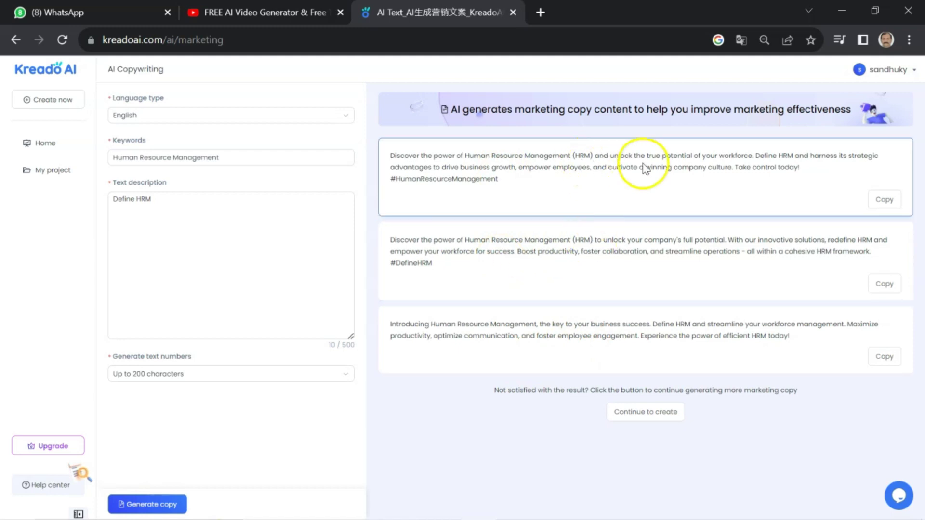
pyautogui.click(879, 200)
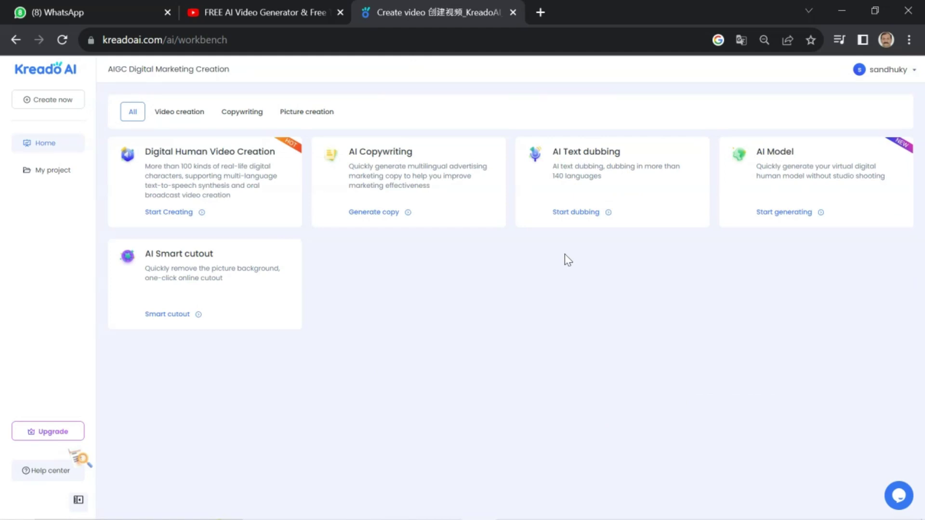
# Paste the copied HRM marketing copy into AI Text dubbing's Text content.
pyautogui.click(552, 231)
pyautogui.click(570, 167)
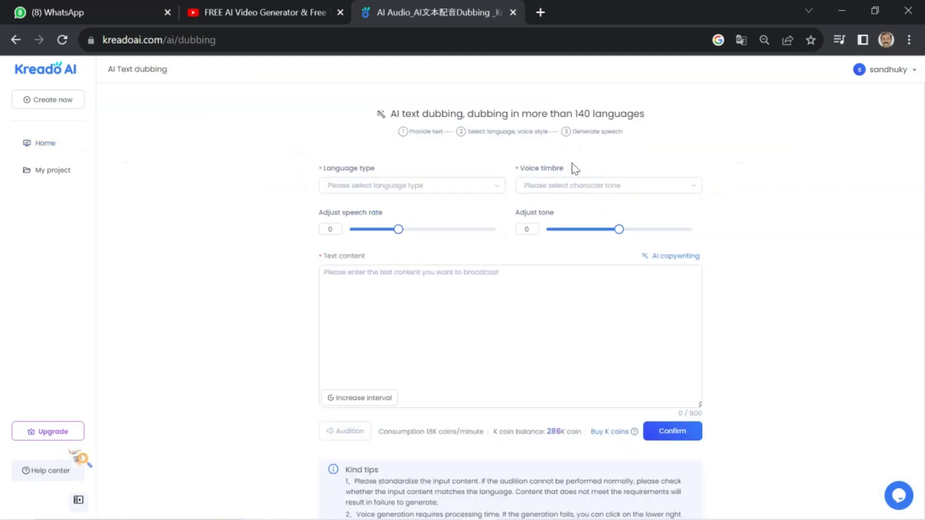
pyautogui.click(447, 274)
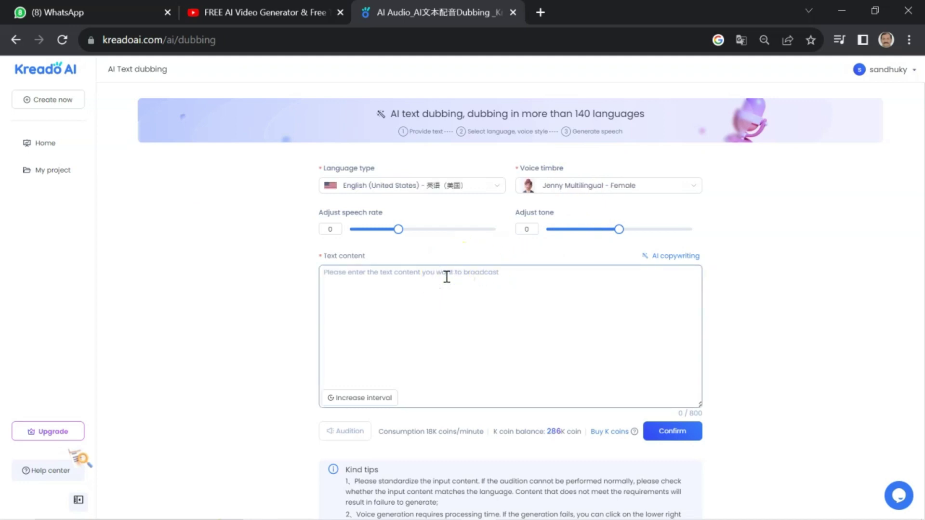
pyautogui.hotkey('ctrl', 'v')
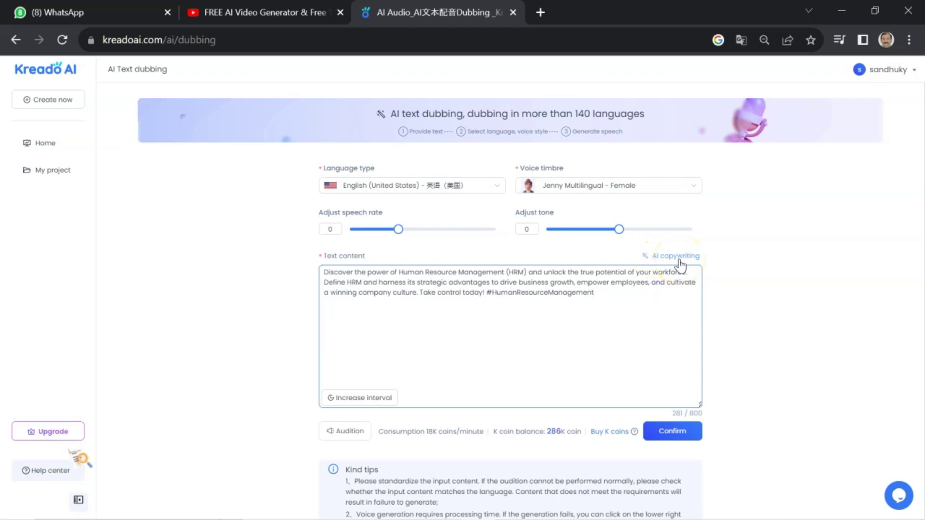
# Keep English (United States) with the Jenny voice, audition, generate and download the voiceover as audio (1).mp3.
pyautogui.click(432, 188)
pyautogui.click(562, 192)
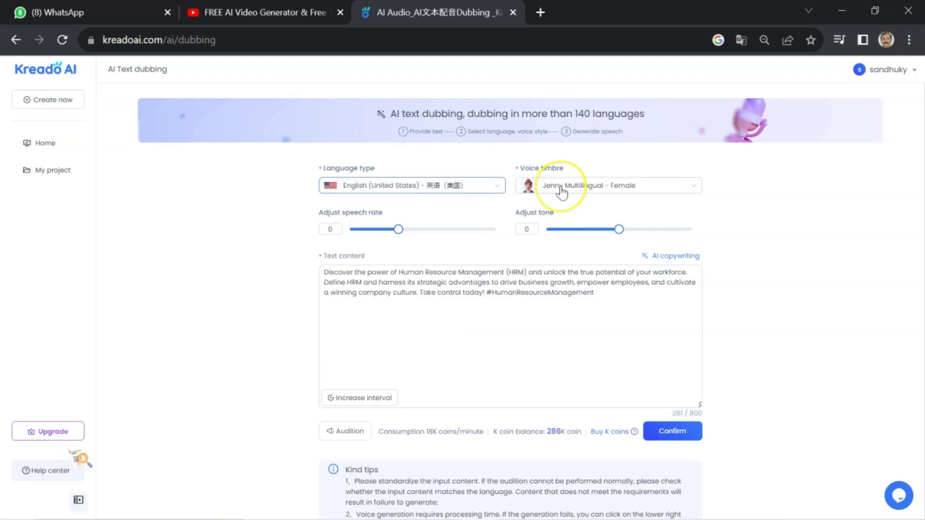
pyautogui.click(614, 346)
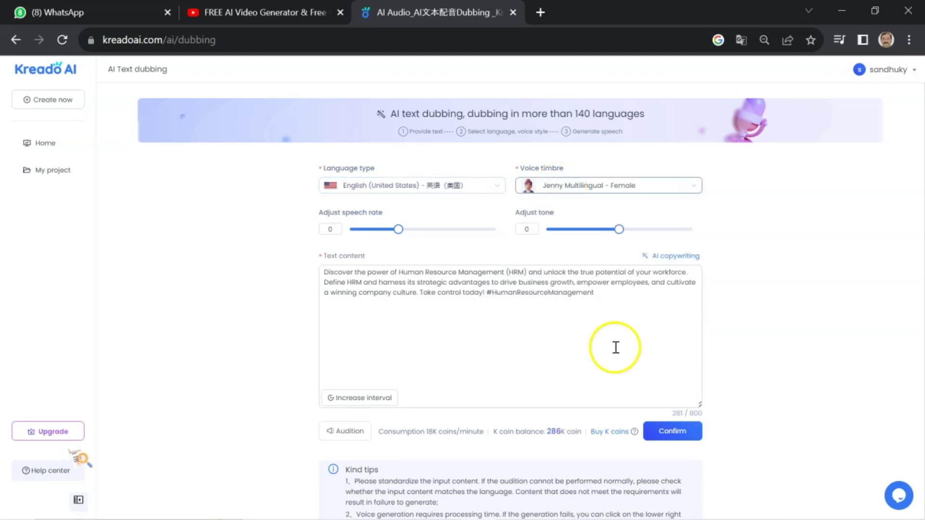
pyautogui.click(349, 432)
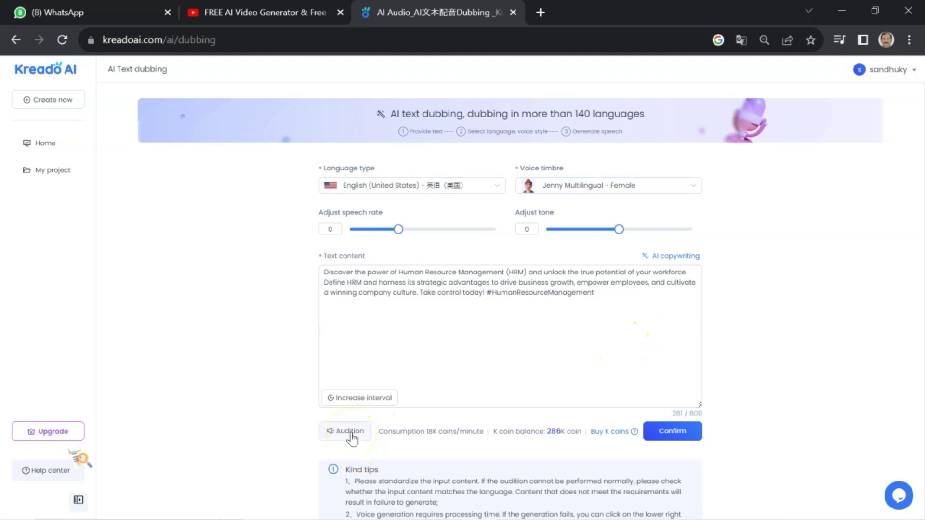
pyautogui.click(351, 432)
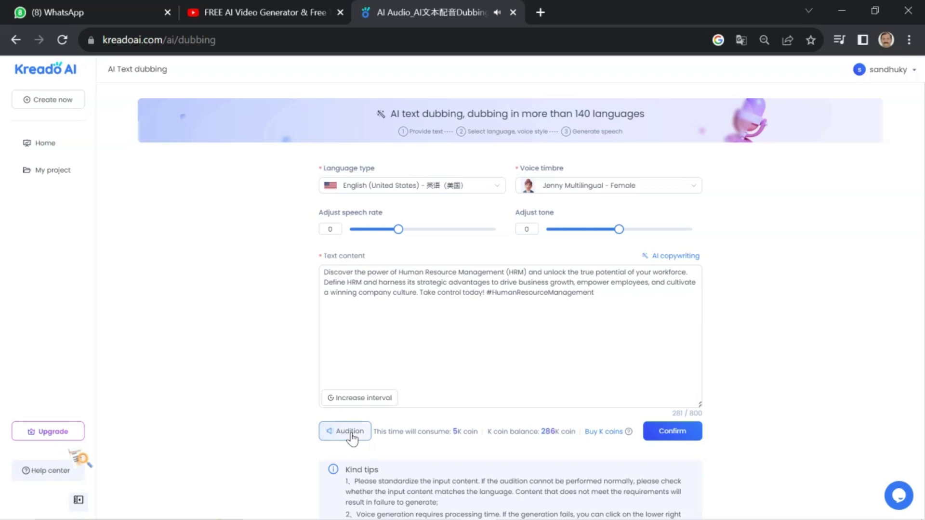
pyautogui.click(509, 338)
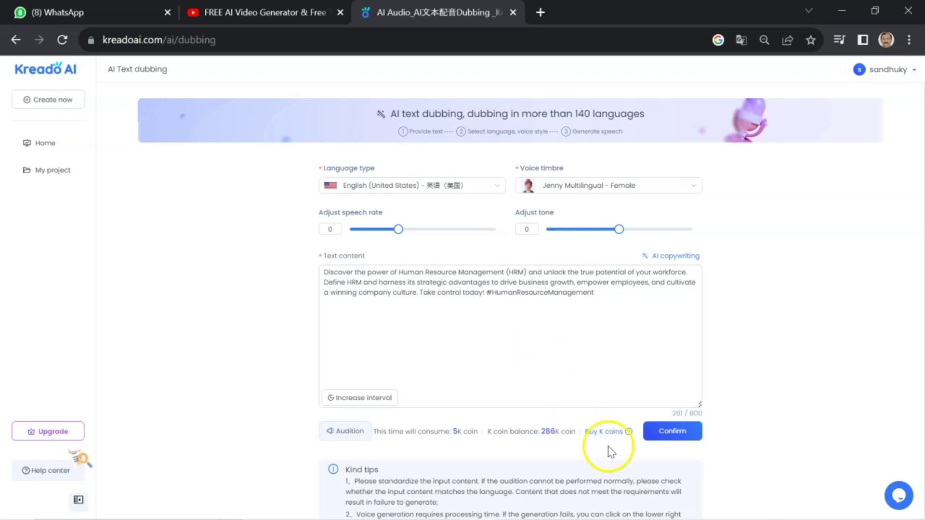
pyautogui.click(675, 431)
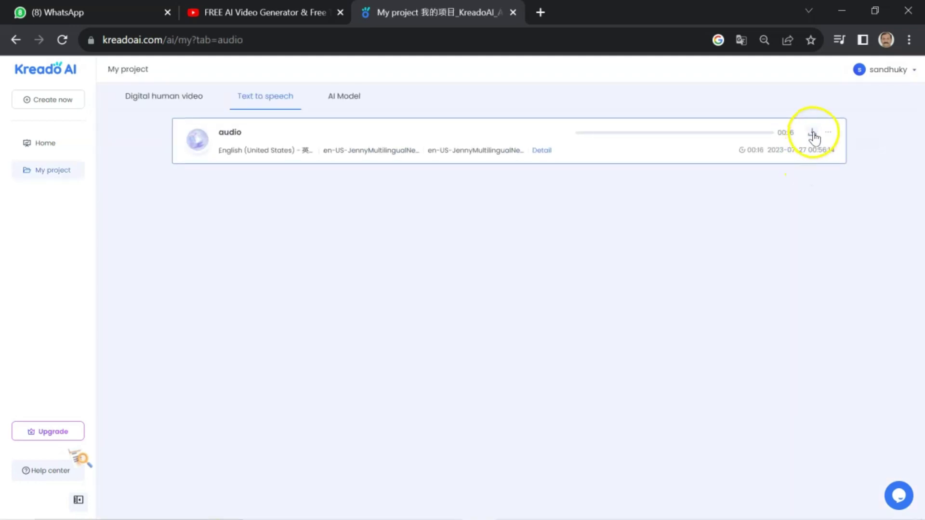
pyautogui.click(813, 131)
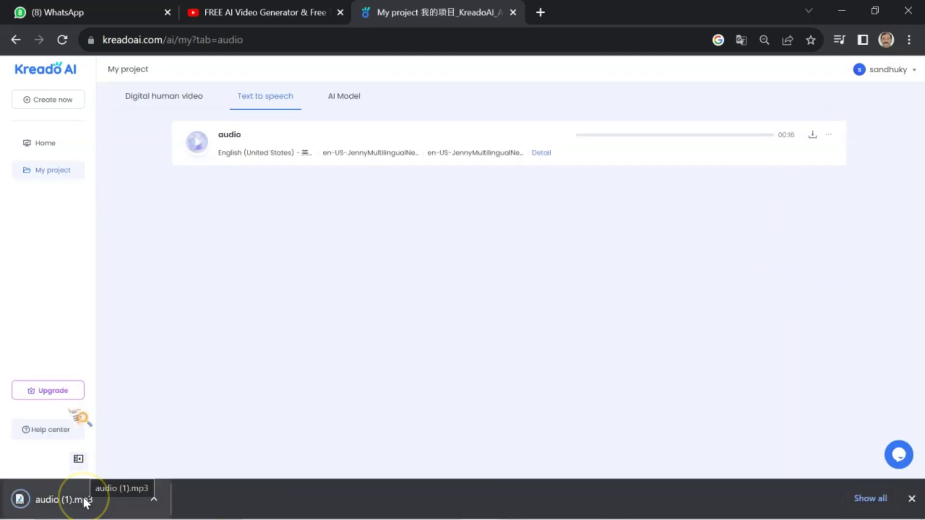